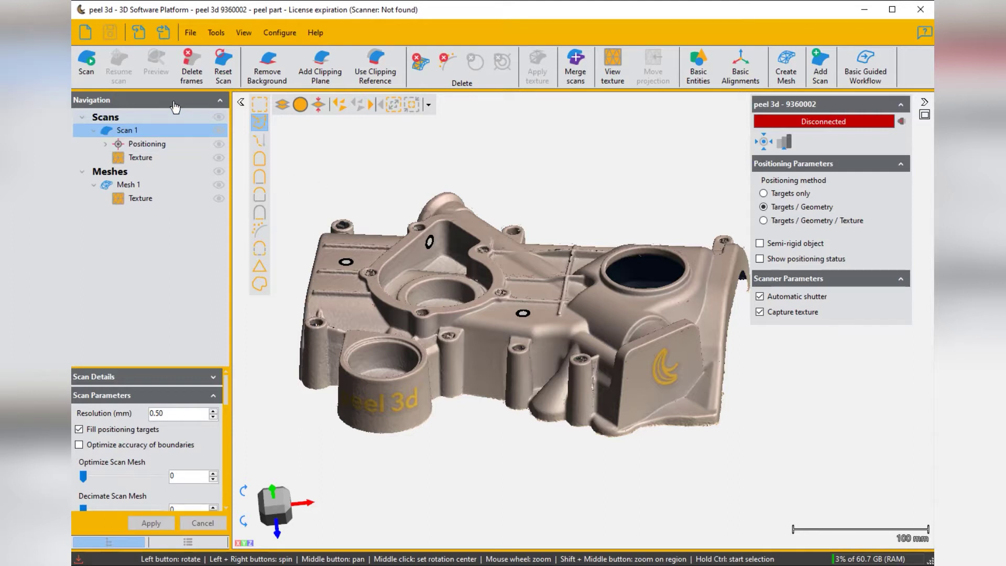
Step: Open the display settings and compare the part's texture display without shading, ending on the With shading option
click(178, 542)
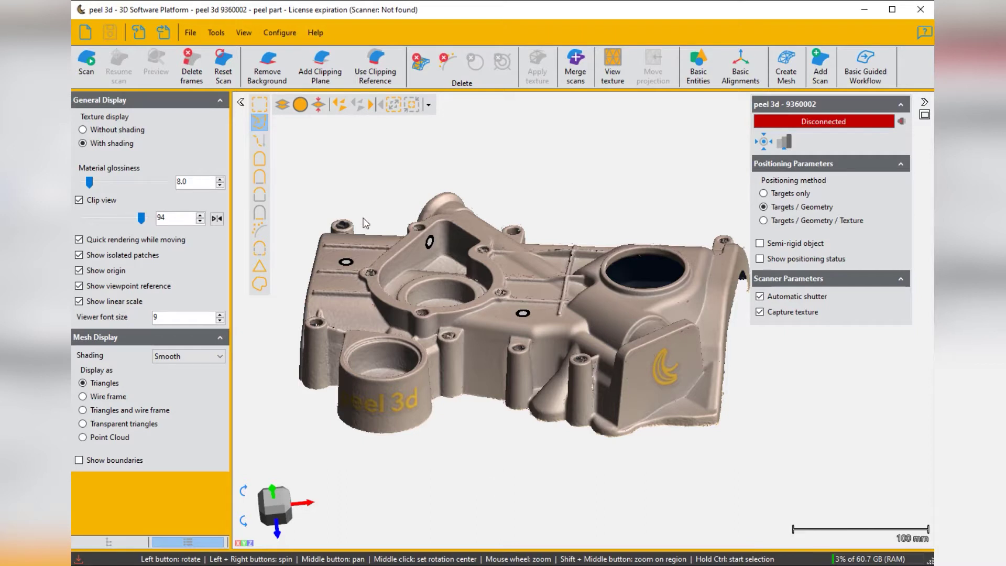
click(83, 130)
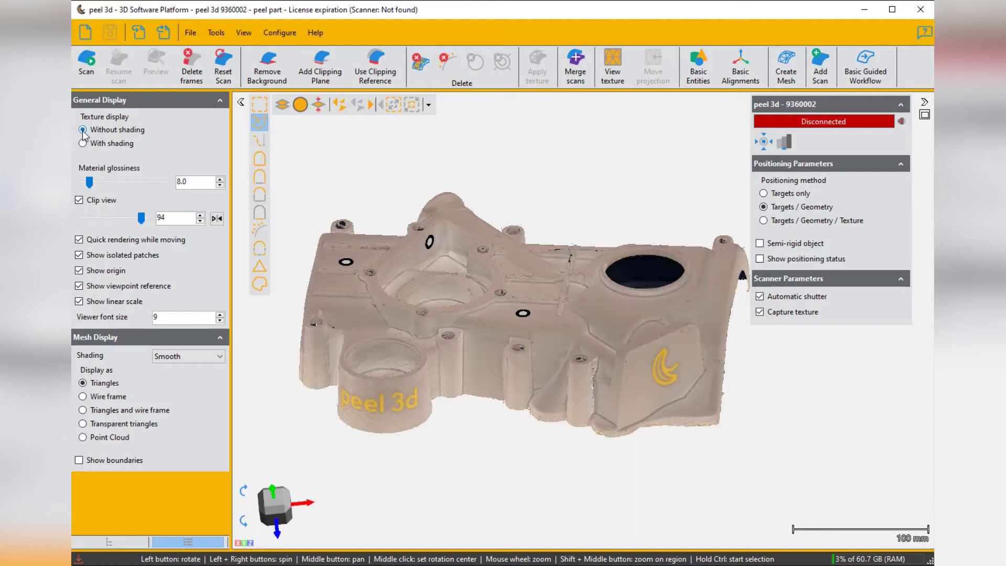
mouse_move(478, 294)
mouse_down()
mouse_move(478, 315)
mouse_move(478, 278)
mouse_move(479, 288)
mouse_up()
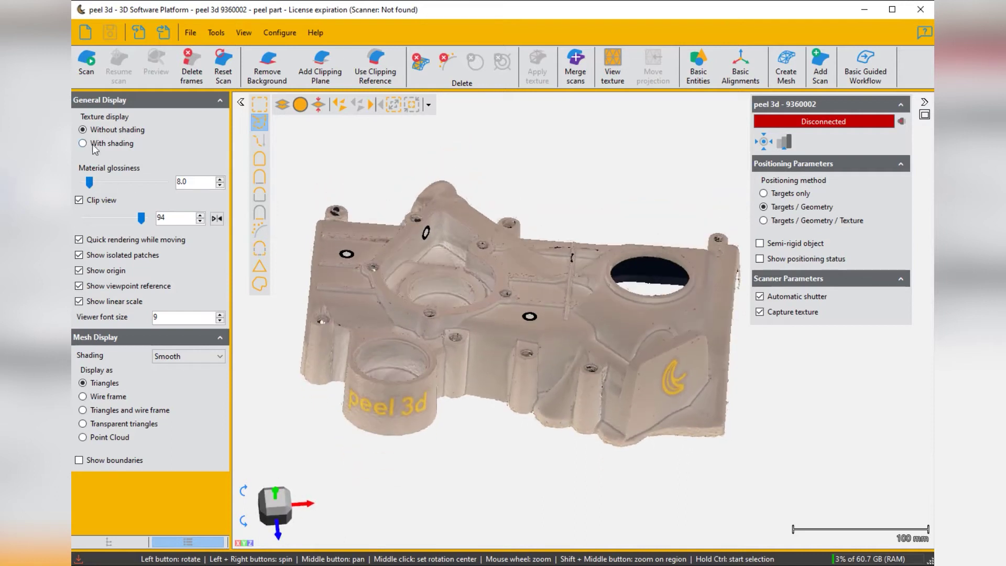
click(82, 145)
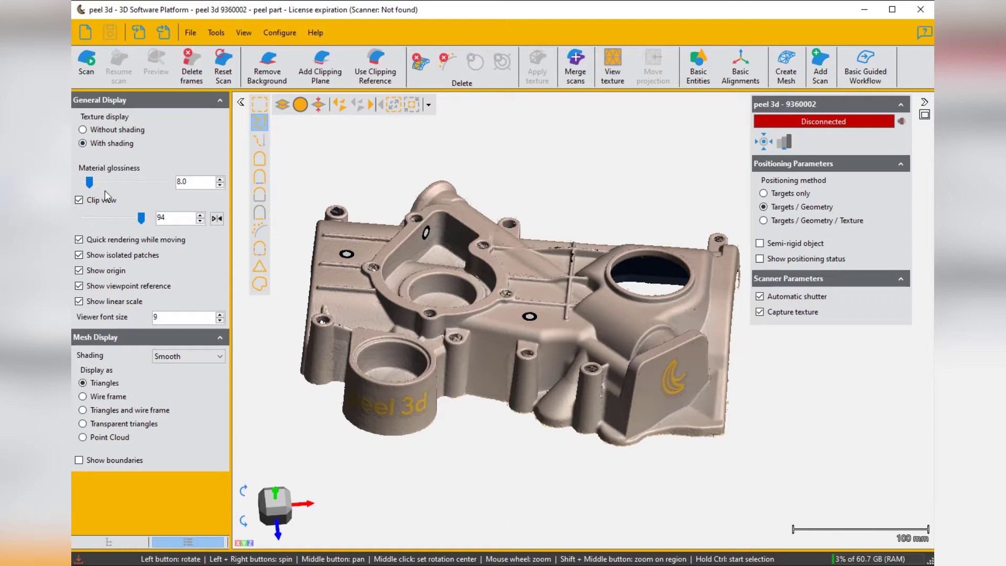
Step: Raise the material glossiness to 81 to inspect the part's highlights, and set it to 10
click(88, 181)
drag(88, 181, 153, 182)
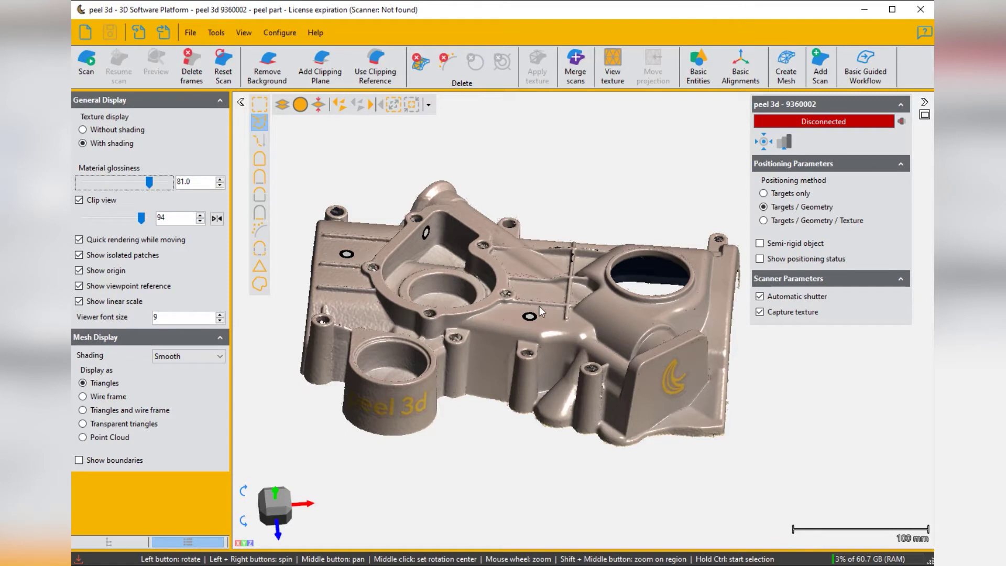
mouse_move(539, 310)
mouse_down()
mouse_move(555, 309)
mouse_move(530, 324)
mouse_up()
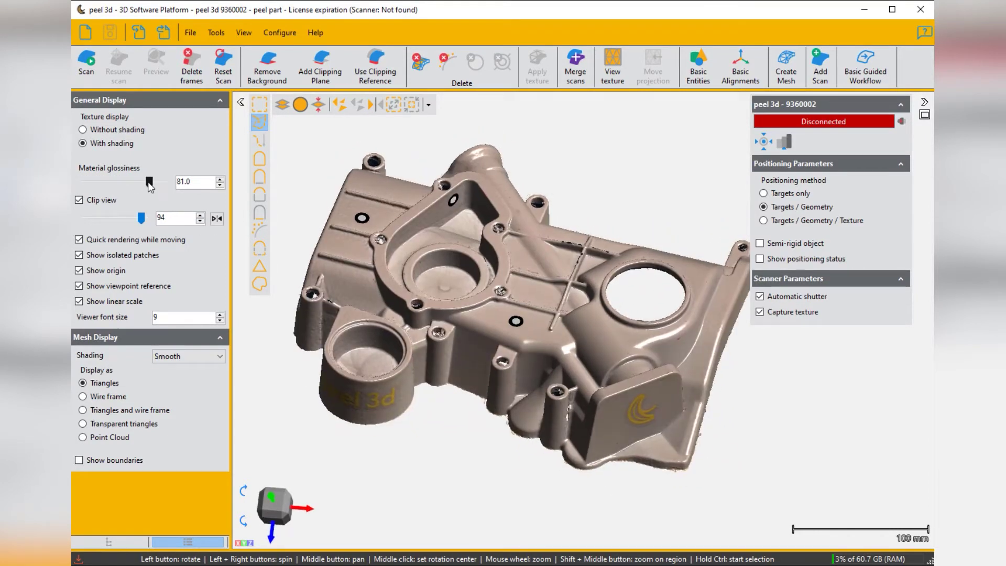
drag(147, 181, 88, 187)
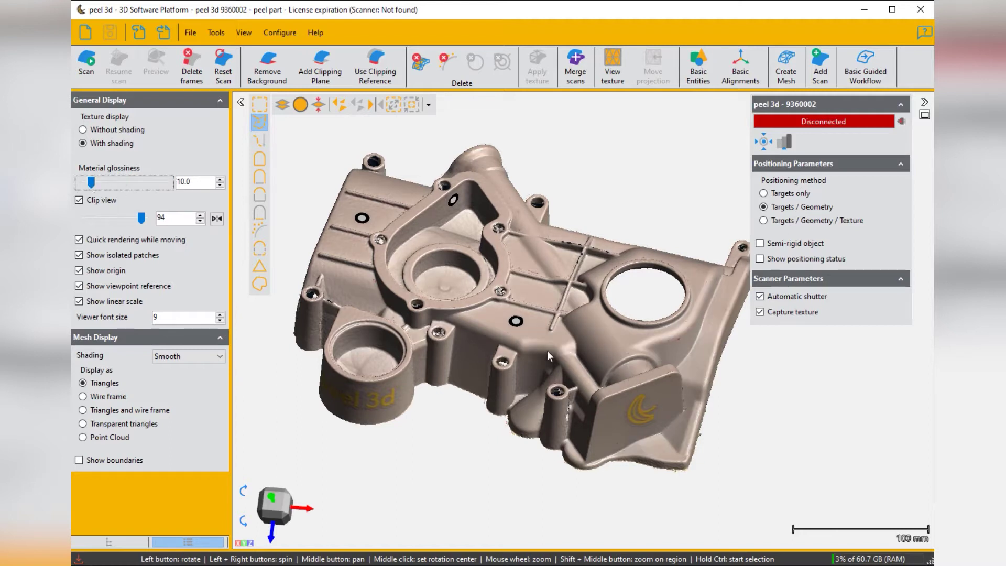
Step: Compare the unclipped part with a clip view at 54 from above, and leave the clip view off
click(79, 201)
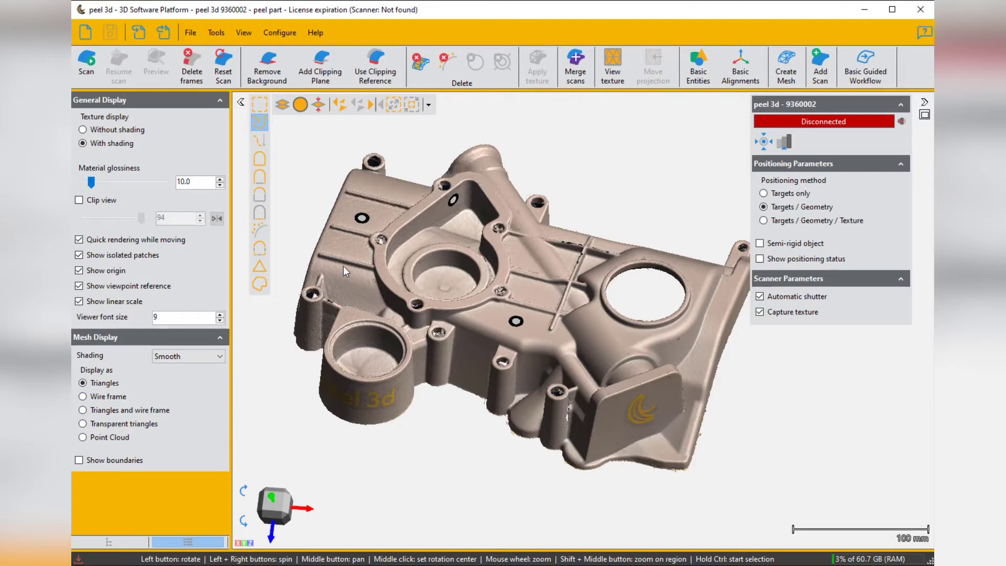
drag(343, 269, 341, 290)
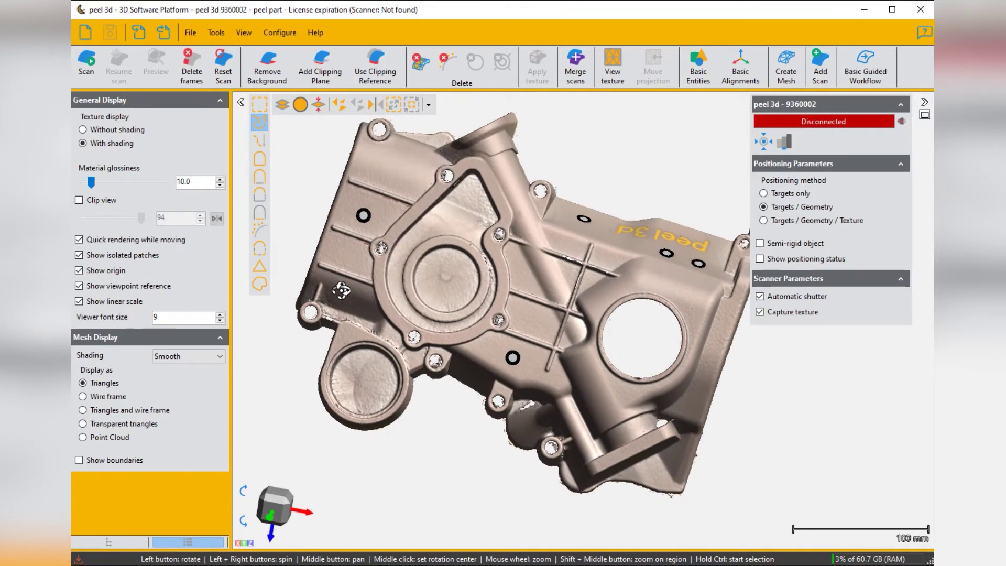
click(79, 200)
drag(141, 220, 117, 225)
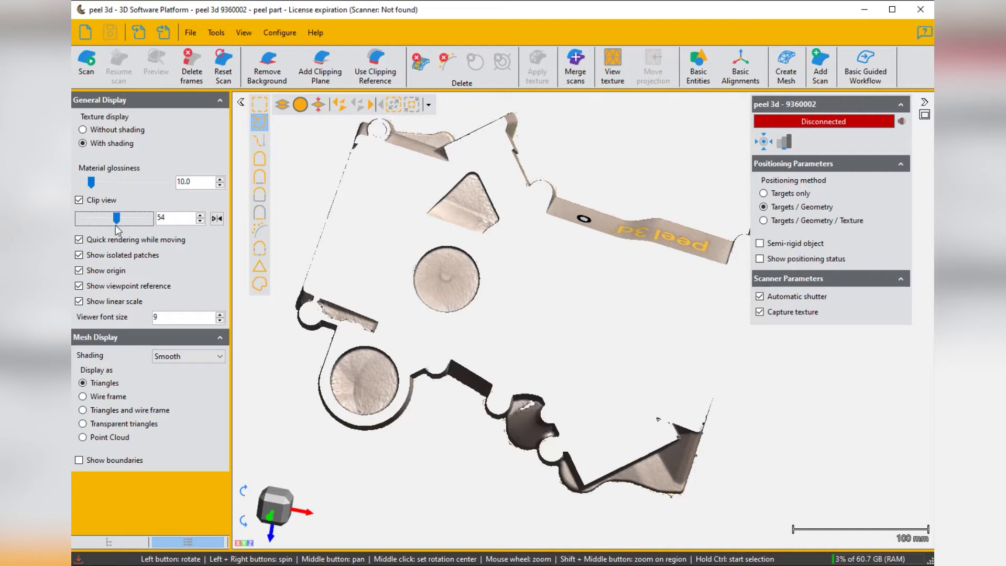
click(79, 200)
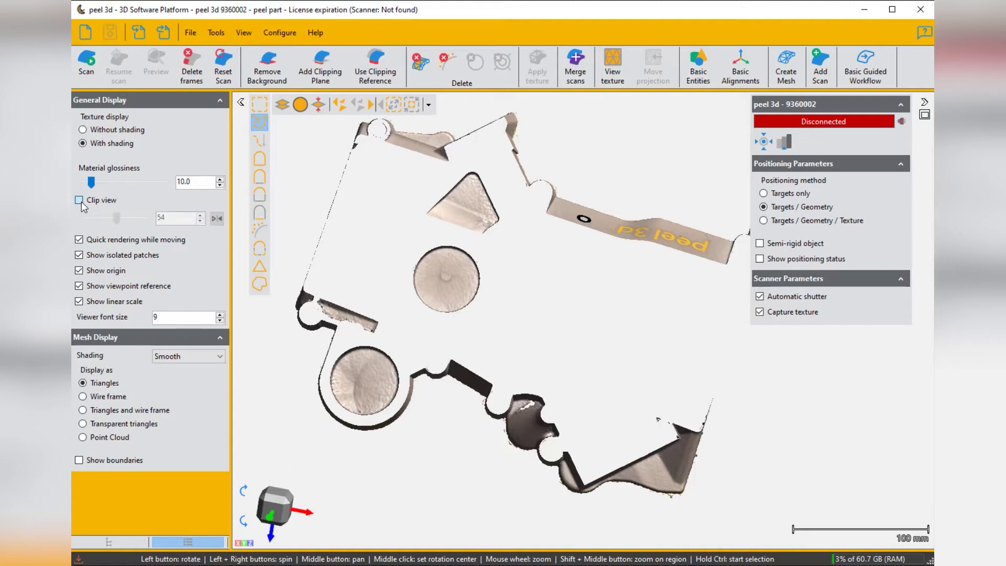
Step: Section the part from its side with the clip view, adjust the clipping depth to 47, and turn the clip view off
drag(482, 359, 495, 306)
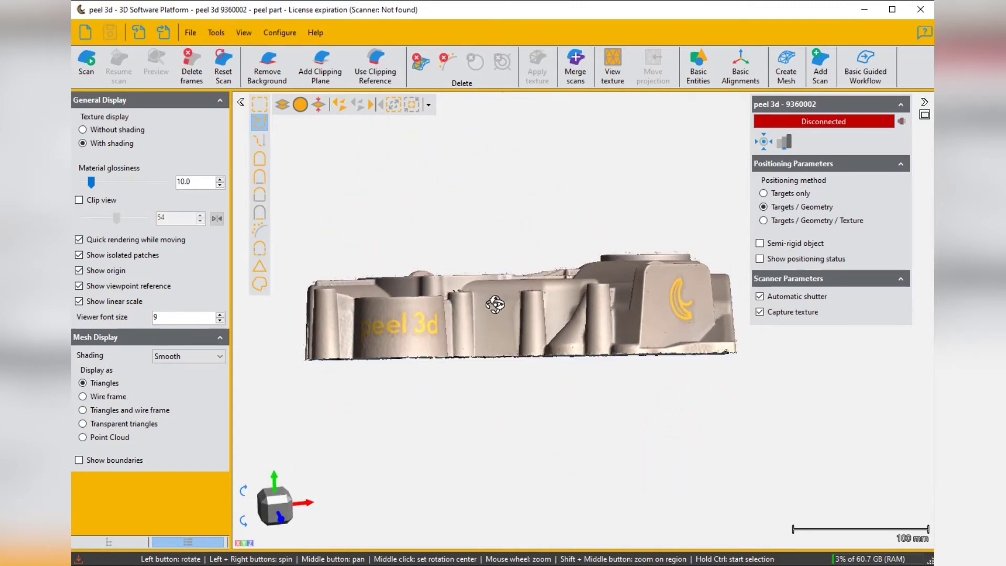
click(79, 200)
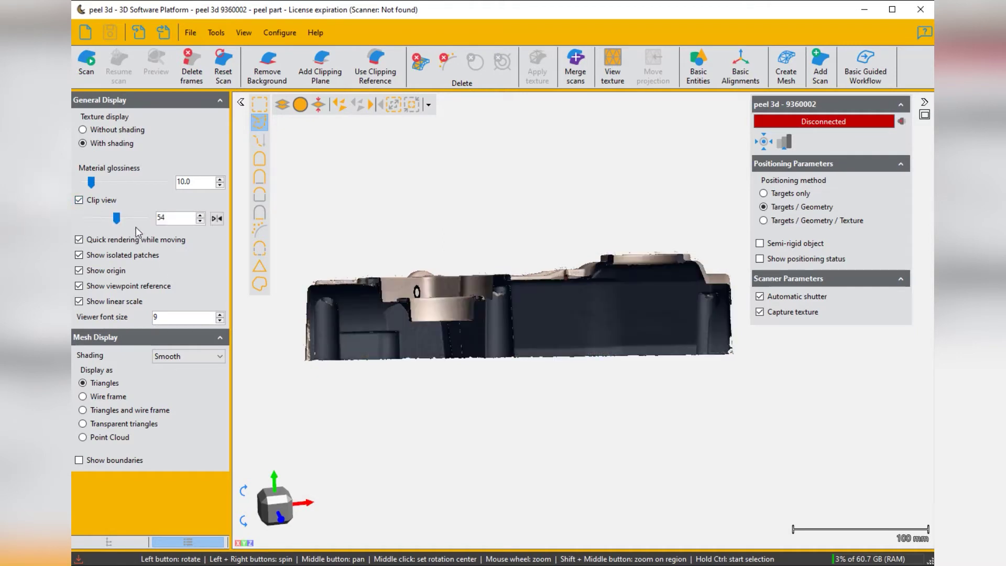
drag(118, 222, 121, 222)
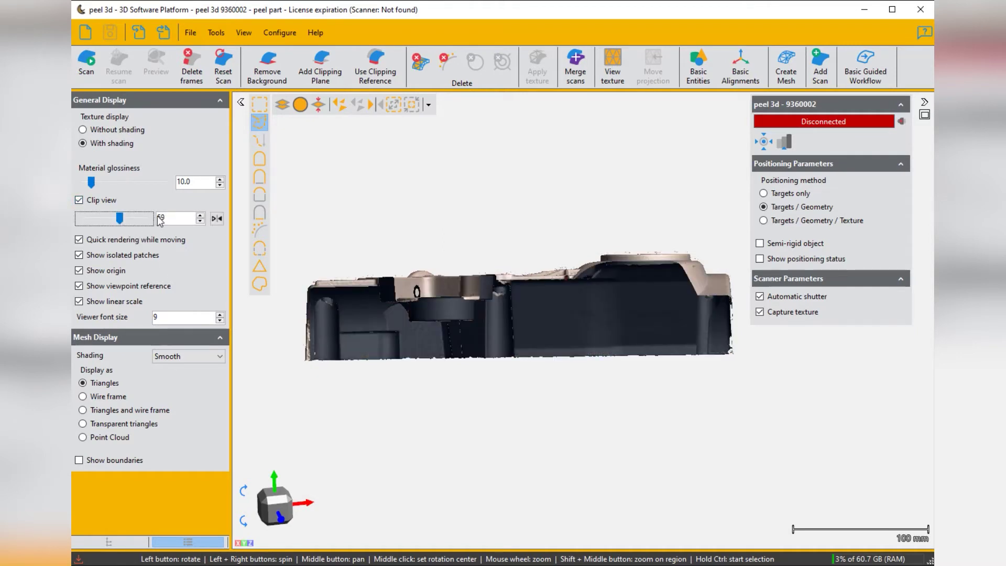
click(140, 219)
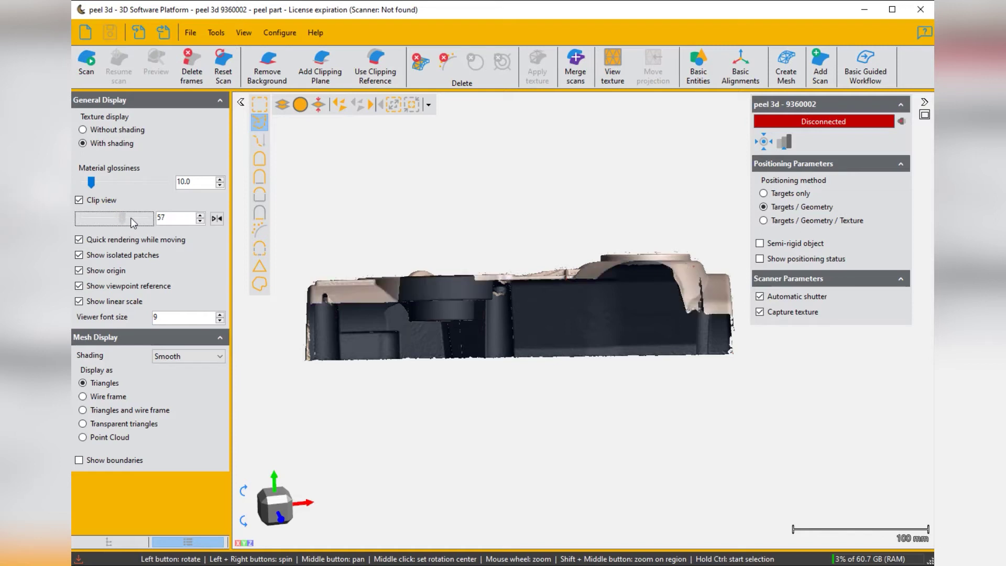
drag(147, 218, 112, 230)
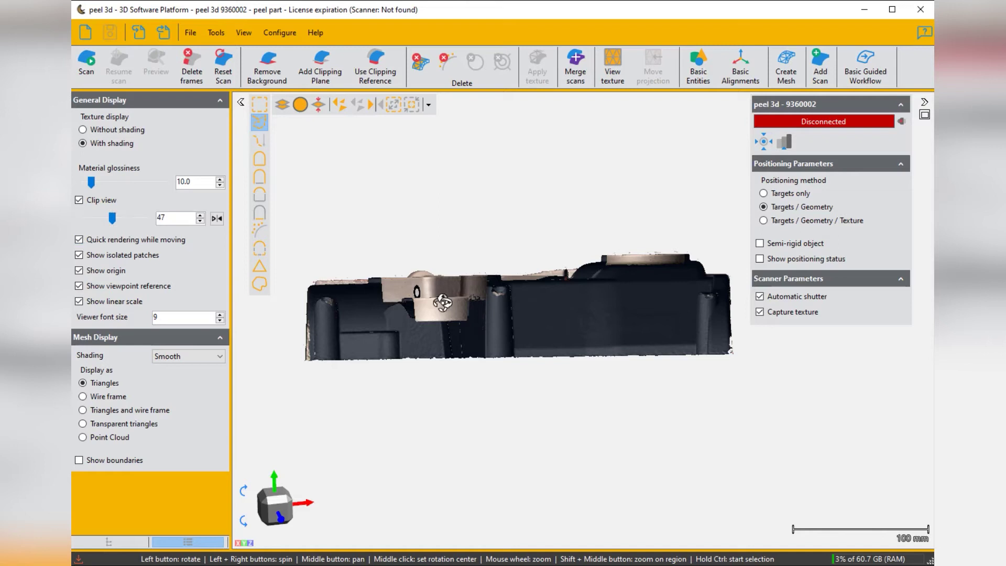
drag(442, 303, 443, 322)
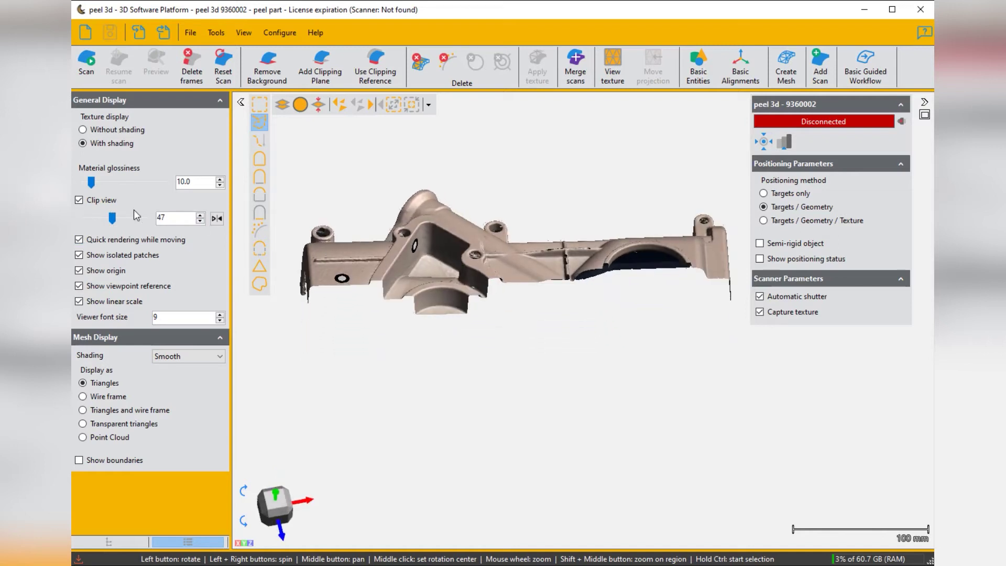
click(79, 201)
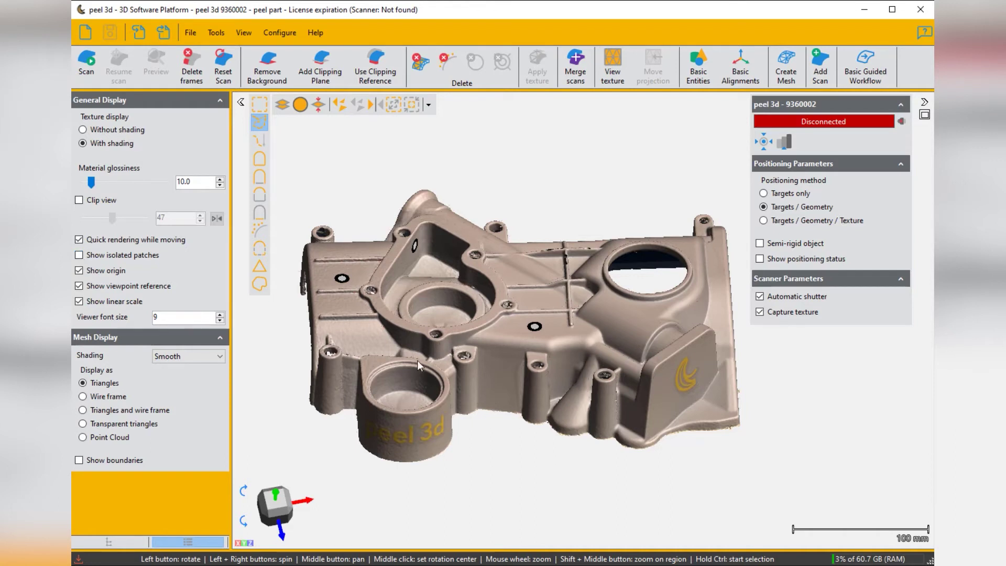
Step: Inspect the bolt holes and ribs up close with isolated patches hidden, and show the isolated patches again
scroll(417, 360, up, 4)
drag(515, 266, 486, 451)
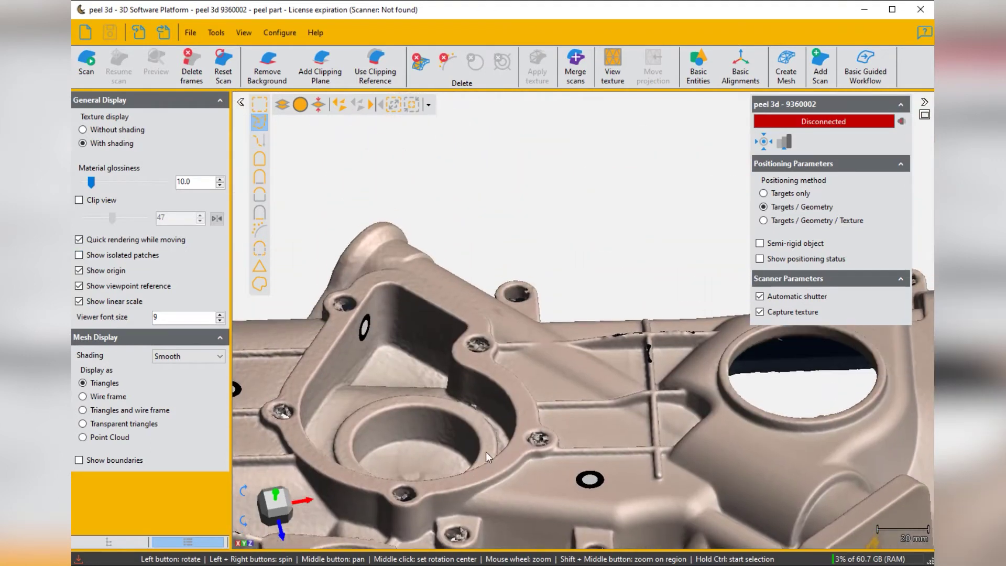
scroll(557, 353, up, 3)
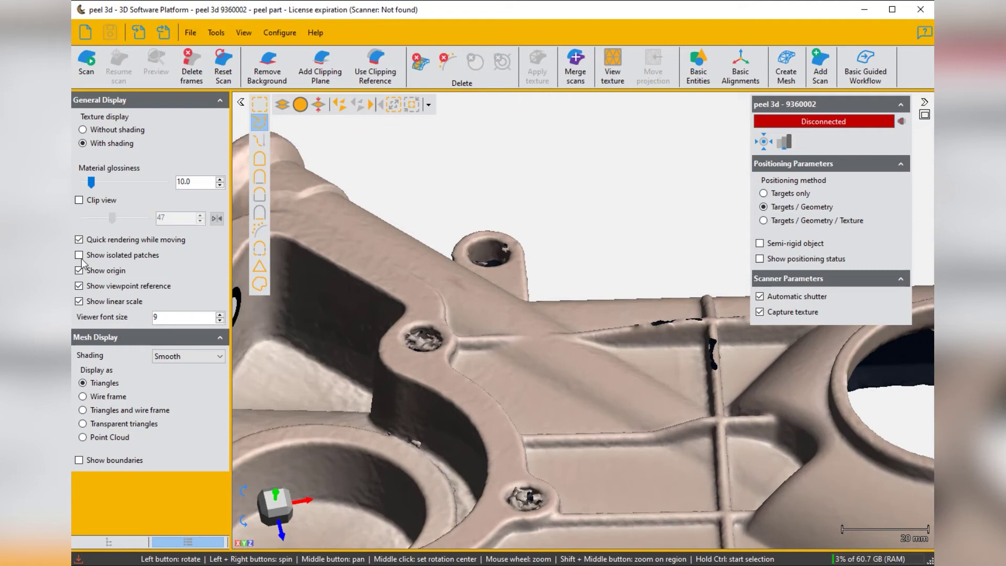
click(79, 254)
scroll(372, 270, down, 10)
middle_drag(367, 307, 475, 283)
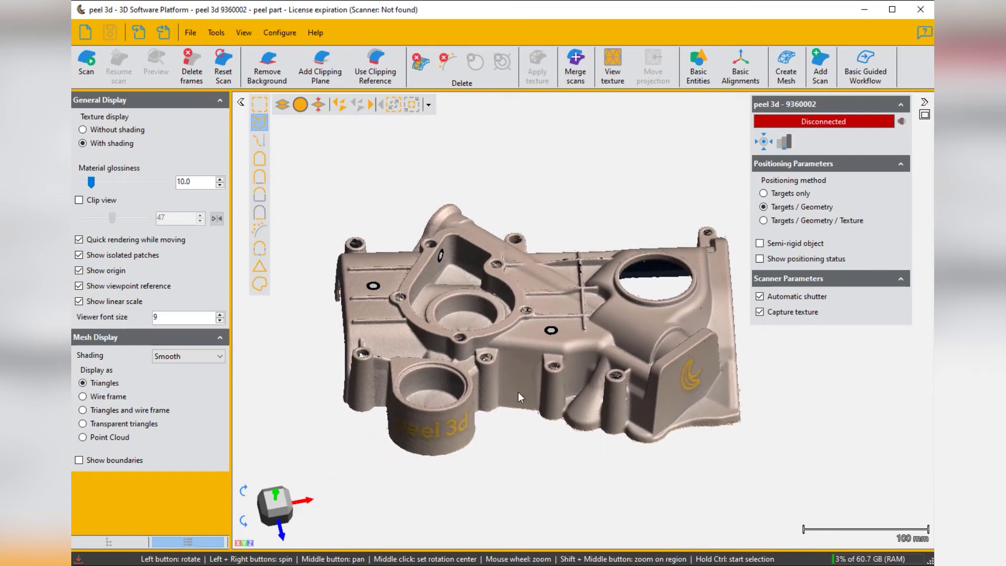
Step: Bring the origin axes into view above the part, hide them and show them again
drag(514, 394, 507, 368)
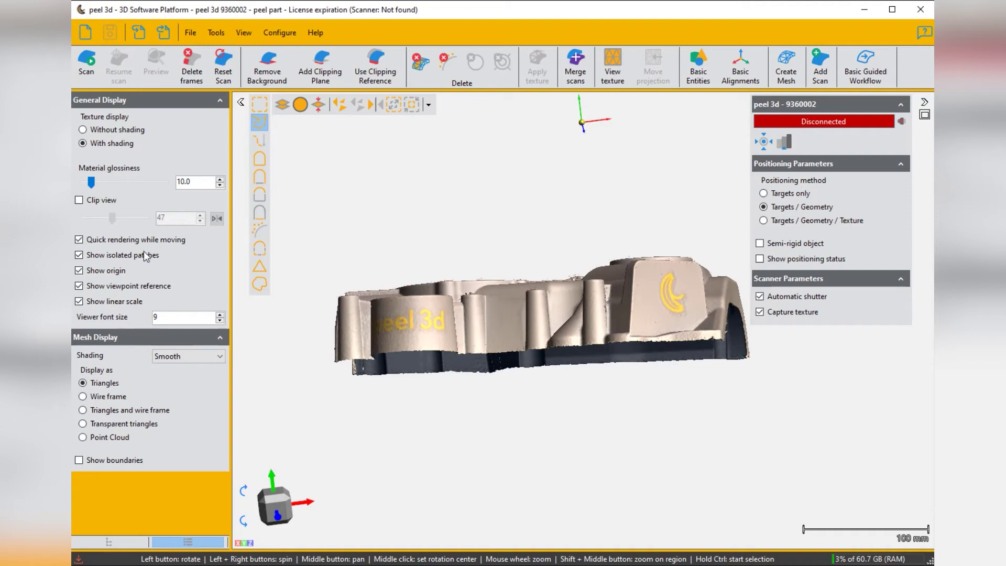
click(80, 271)
click(79, 271)
Step: Hide and restore the viewpoint reference, and use its cube to reorient the part to a tilted front view
click(79, 287)
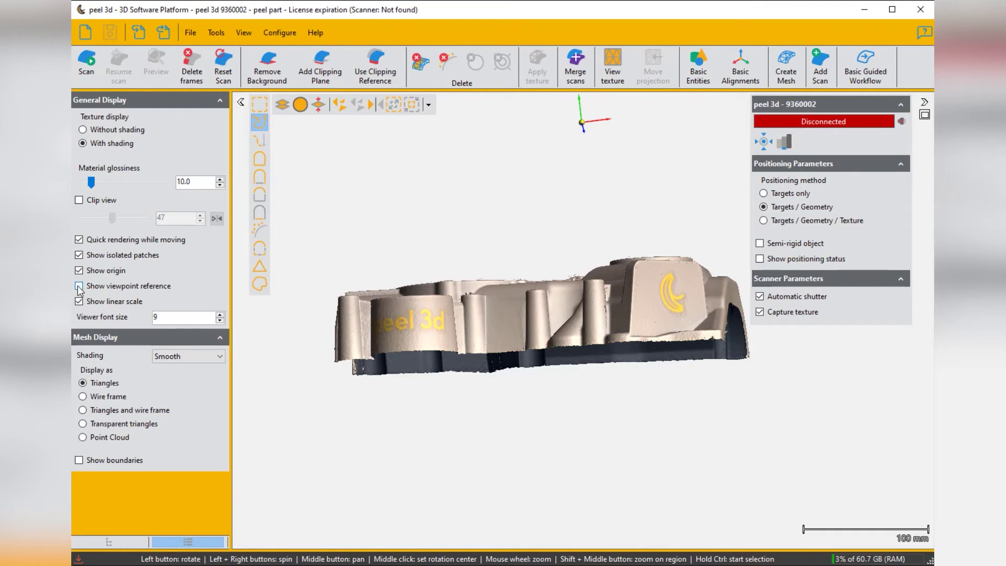
click(79, 286)
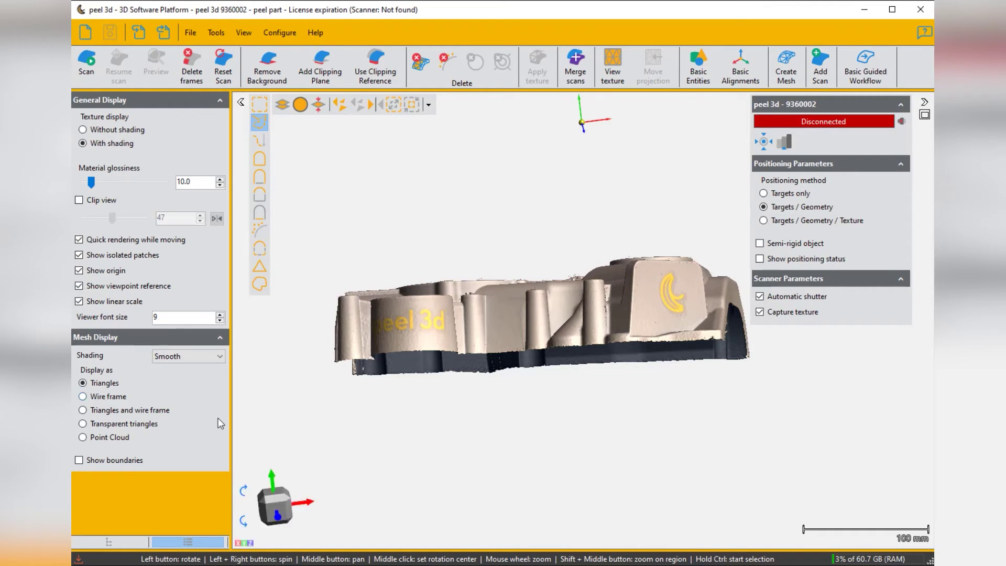
click(272, 513)
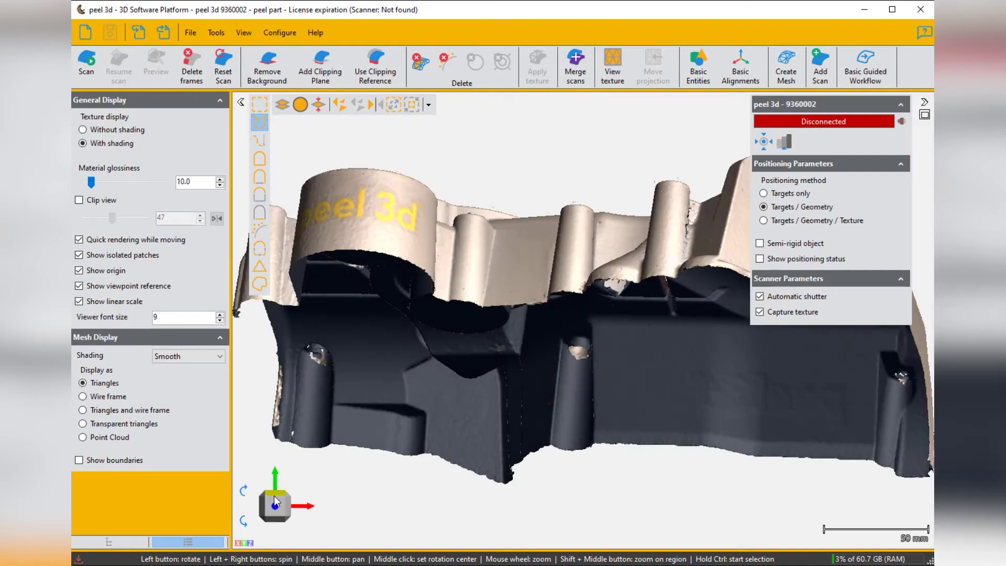
click(274, 496)
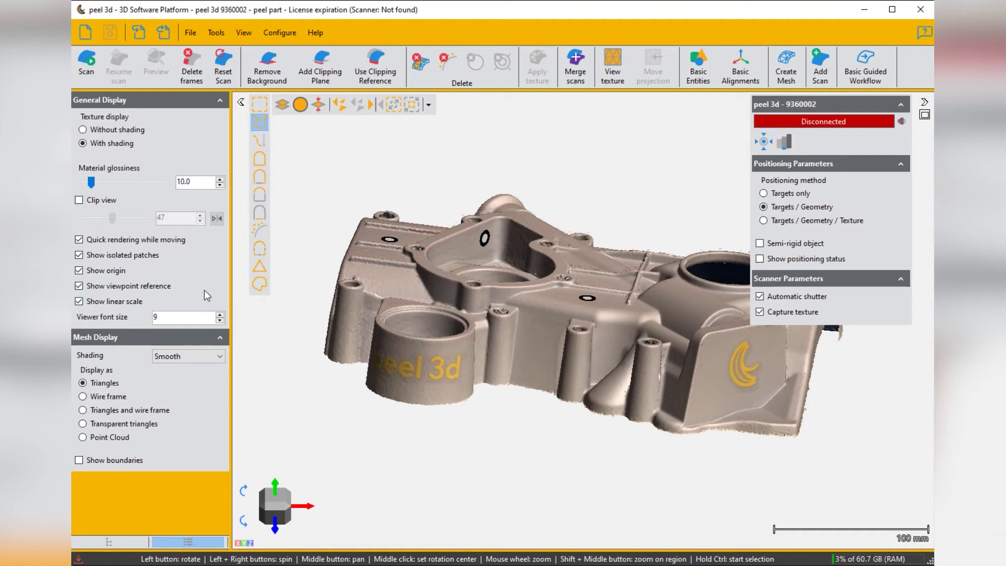
Step: Hide and restore the linear scale, and increase the viewer font size to 13
click(79, 302)
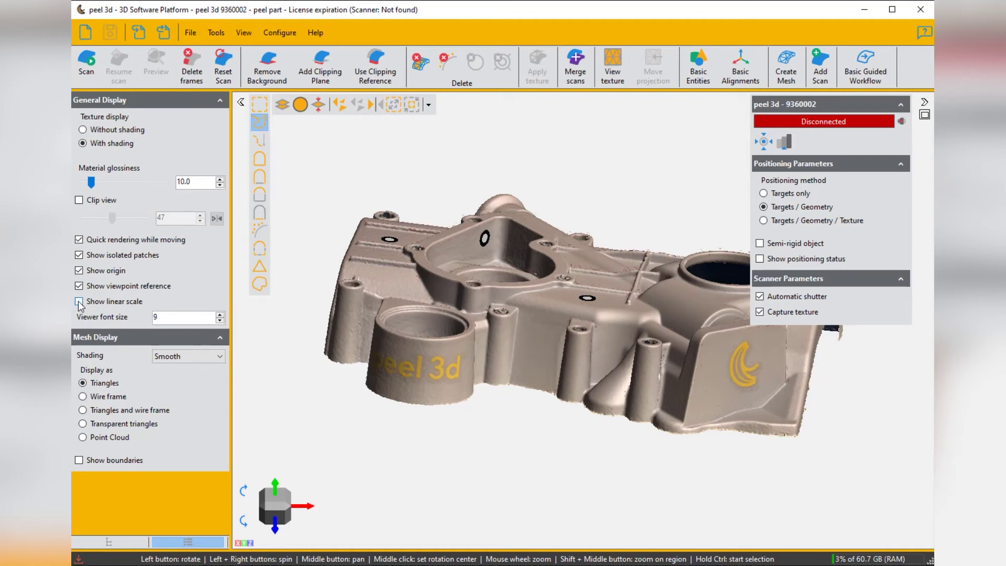
click(79, 303)
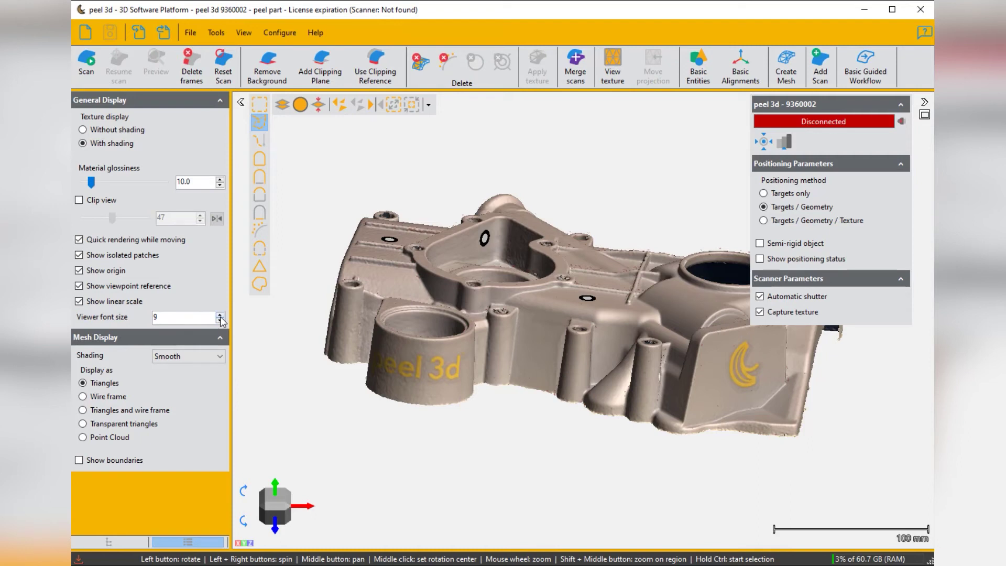
click(220, 314)
click(220, 314)
click(220, 314)
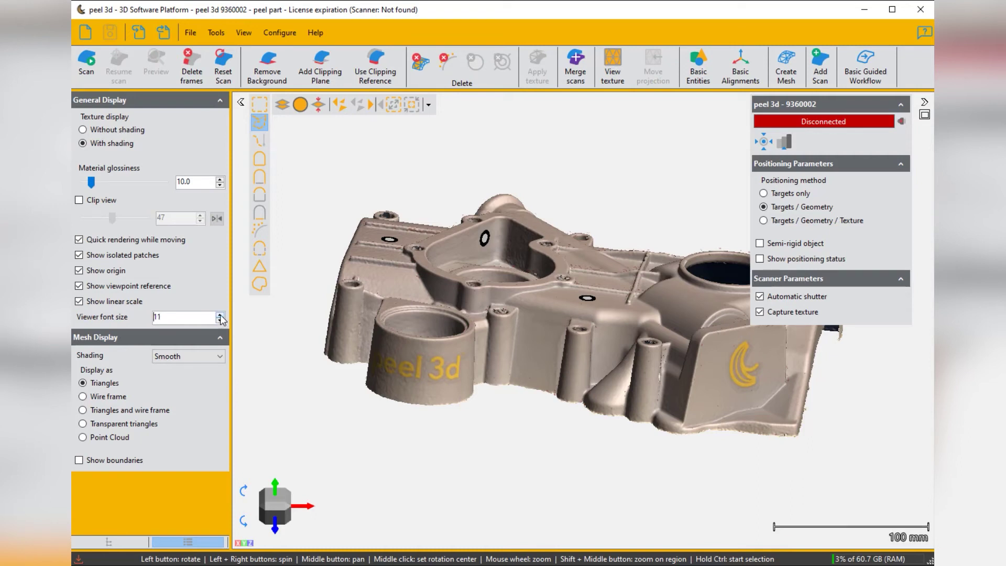
click(220, 315)
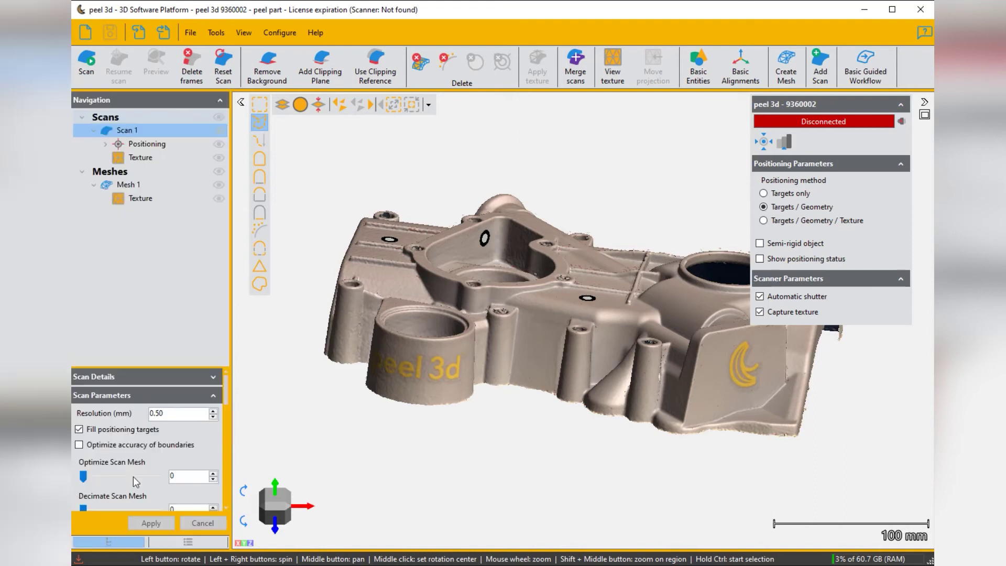
Step: Show Mesh 1 without its texture and display it as a wire frame, examining the triangles around the cylindrical boss
click(219, 198)
click(188, 541)
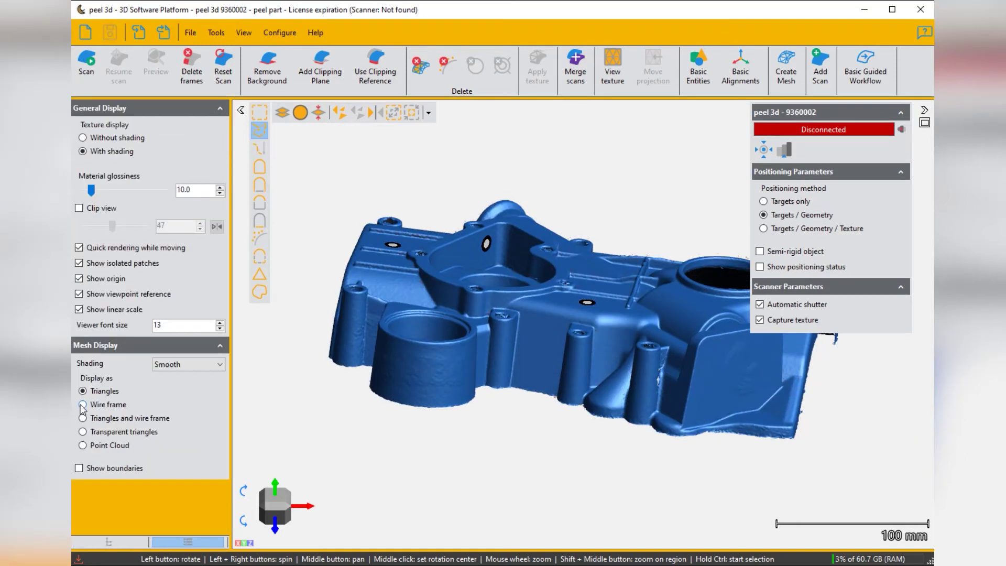
scroll(479, 411, up, 5)
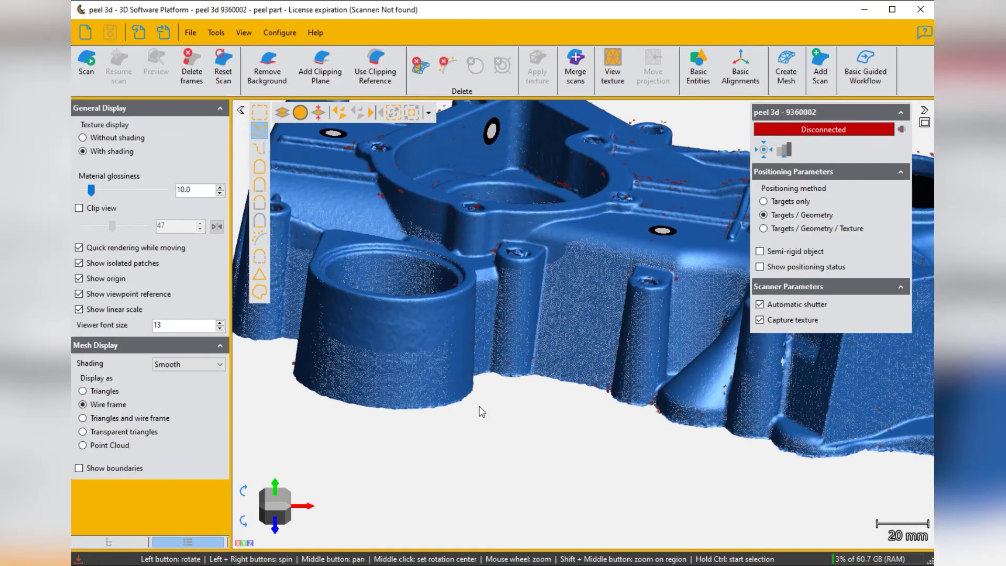
scroll(480, 411, down, 4)
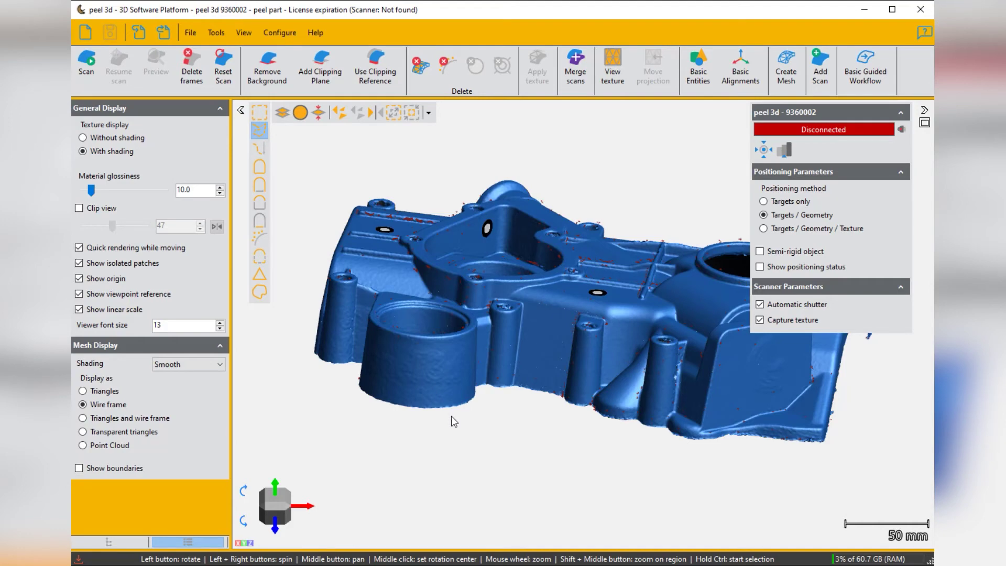
scroll(452, 417, up, 4)
scroll(453, 422, up, 3)
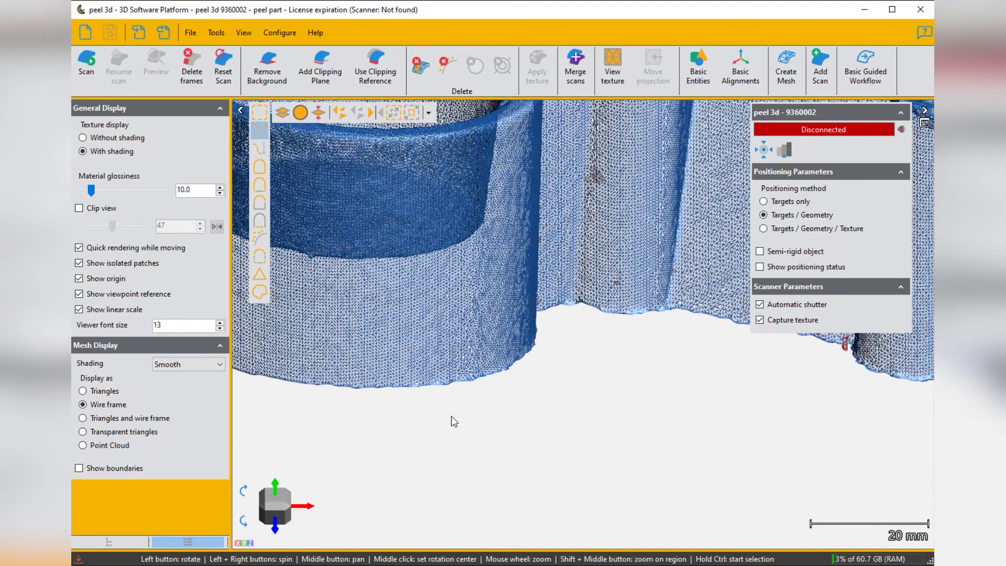
middle_drag(464, 390, 526, 467)
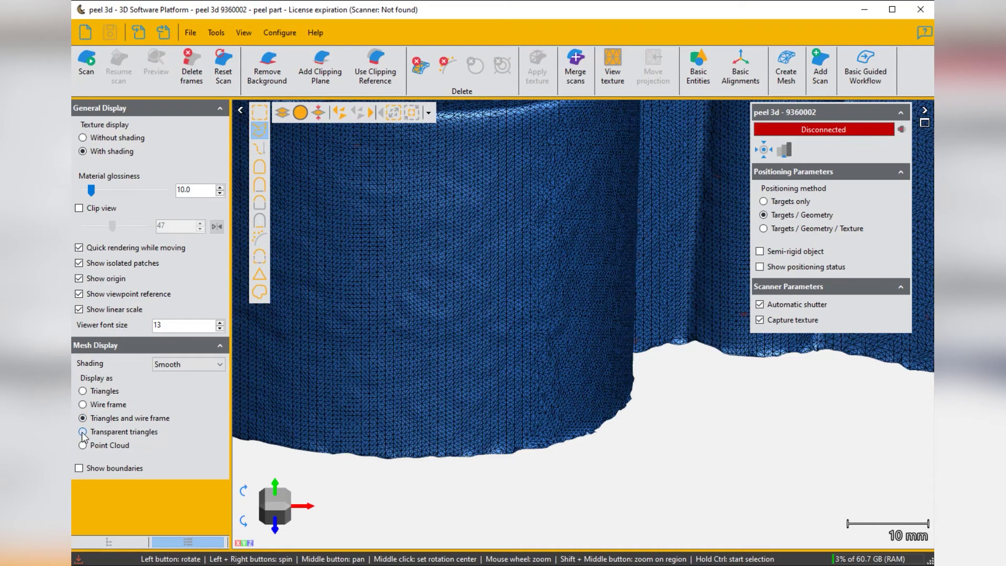
Step: Display the mesh as transparent triangles and examine the cylindrical boss and the surrounding part through its surfaces
click(83, 431)
scroll(430, 373, down, 5)
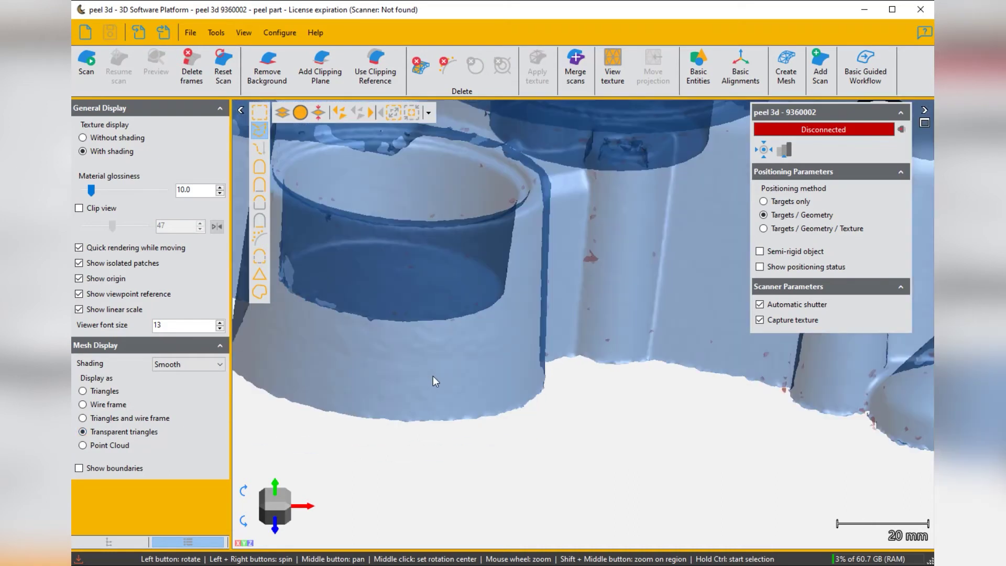
mouse_move(456, 382)
mouse_down()
mouse_move(455, 410)
mouse_move(453, 379)
mouse_up()
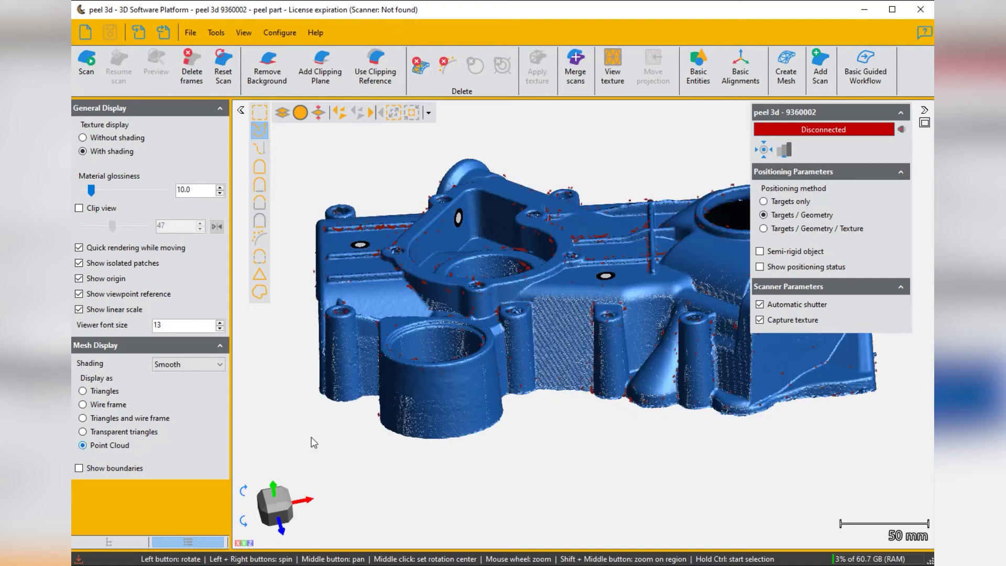
Step: Display the mesh as a point cloud and examine the points on the side wall between the cylindrical ribs
scroll(570, 438, up, 5)
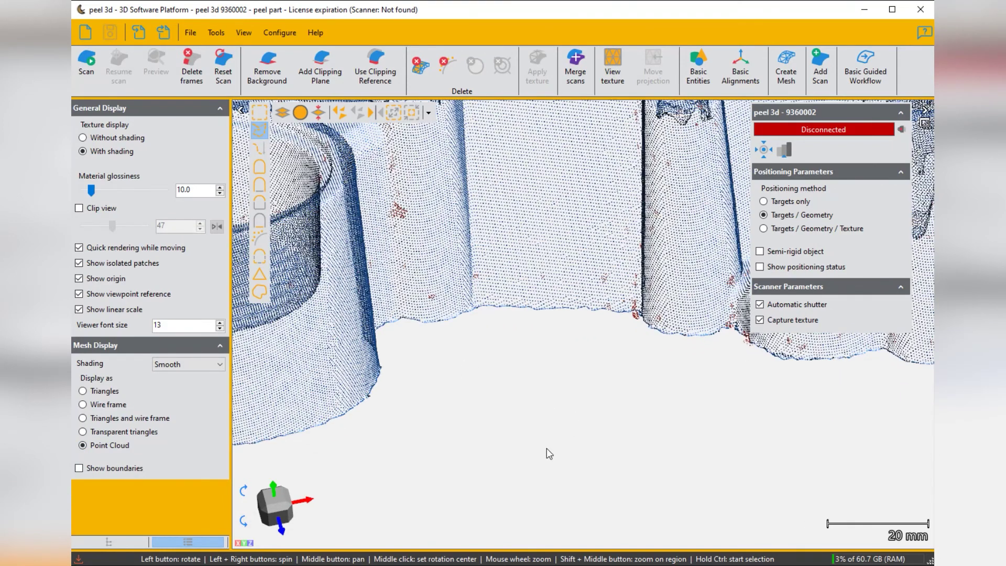
middle_drag(546, 446, 536, 426)
scroll(536, 427, up, 3)
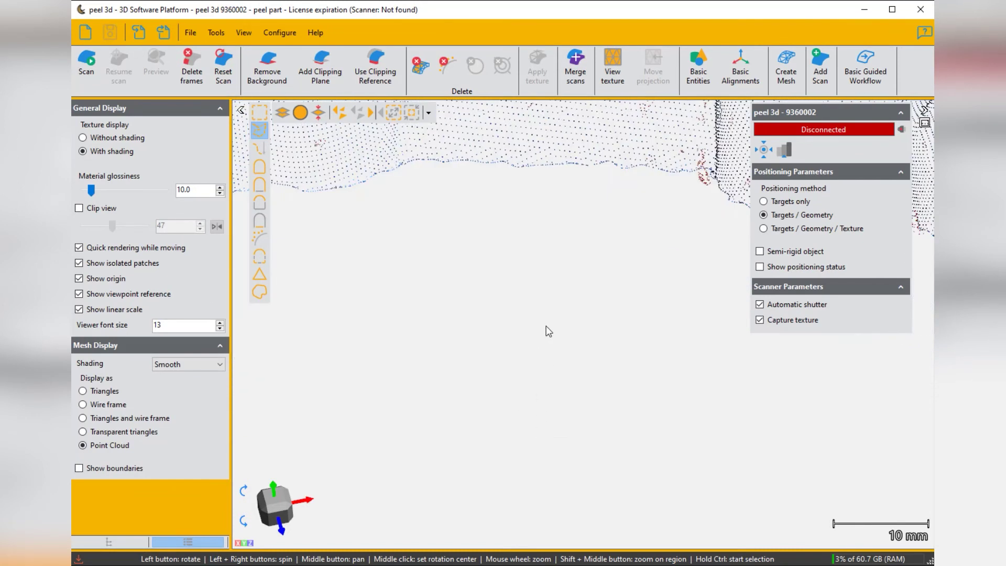
middle_drag(549, 331, 554, 516)
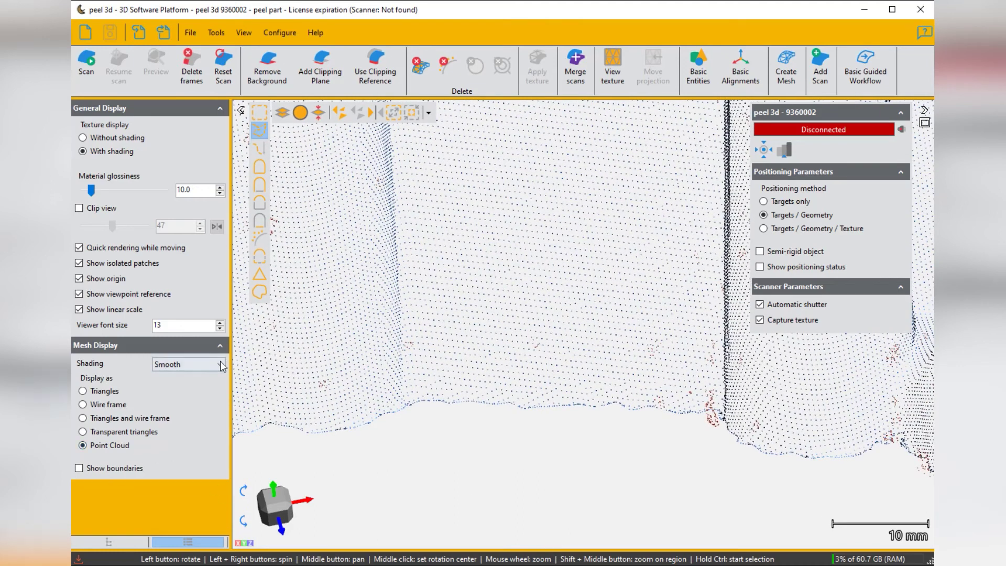
Step: Display the mesh as triangles, examine it up close with flat shading, and restore smooth shading
click(83, 391)
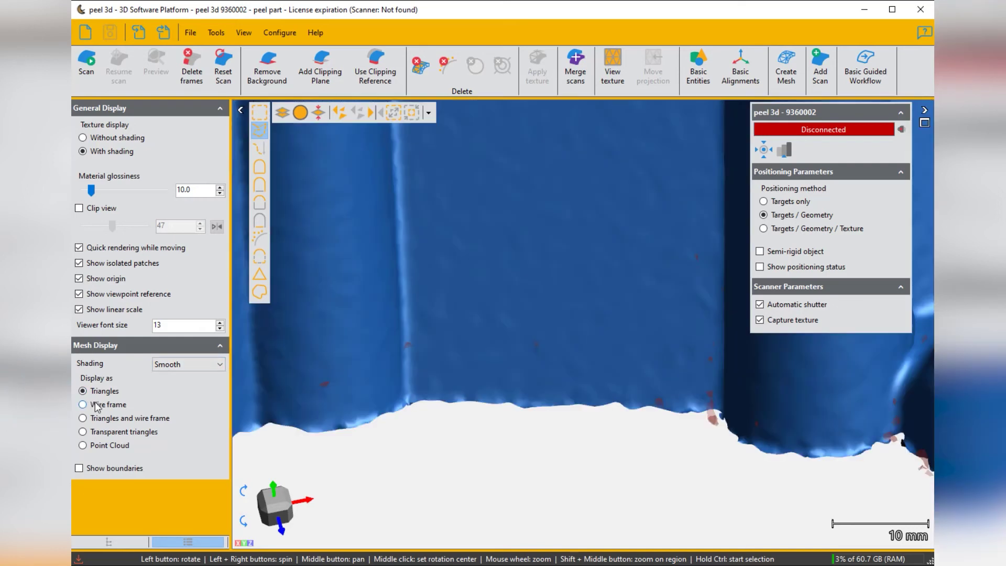
click(220, 372)
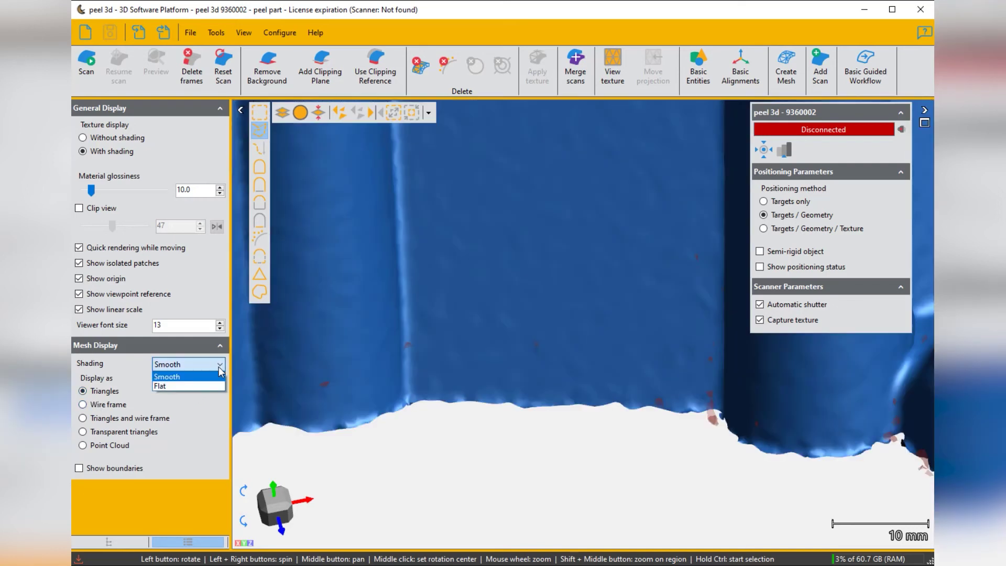
click(209, 386)
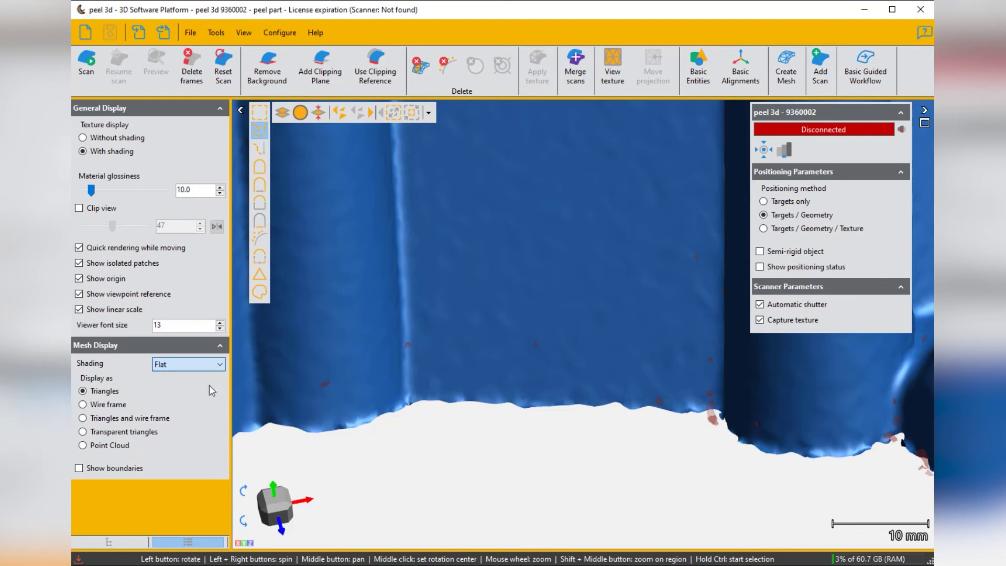
scroll(526, 409, up, 4)
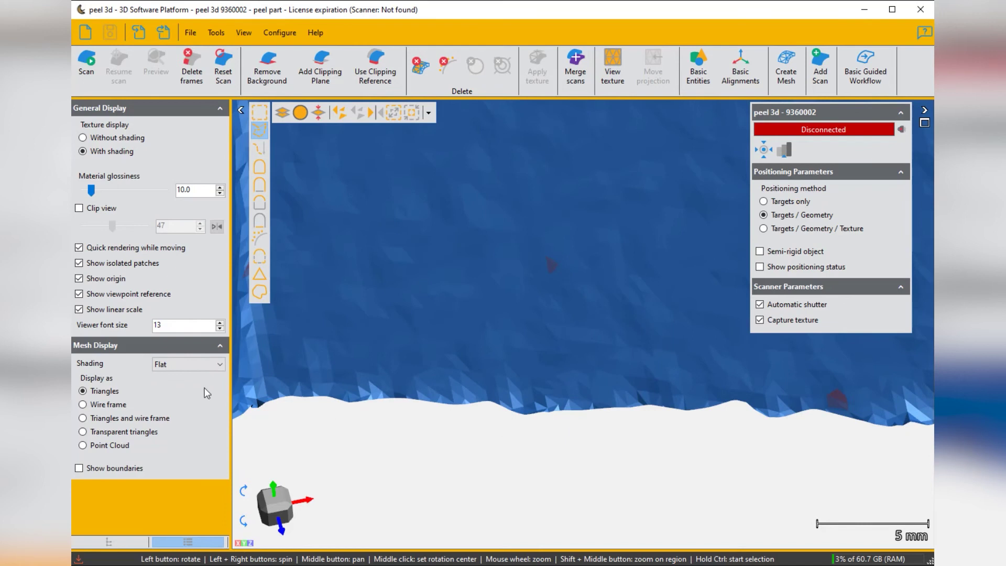
click(213, 366)
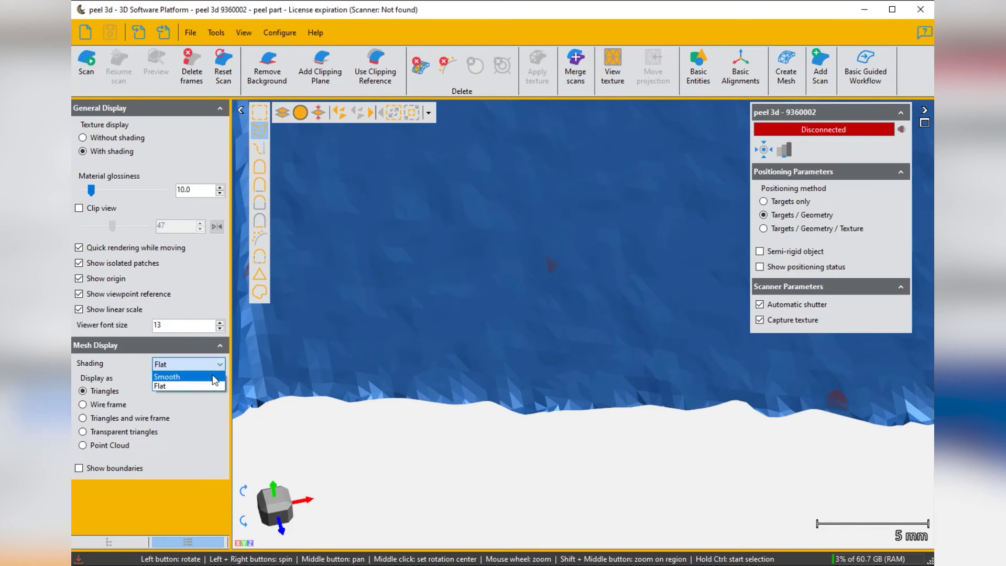
click(214, 377)
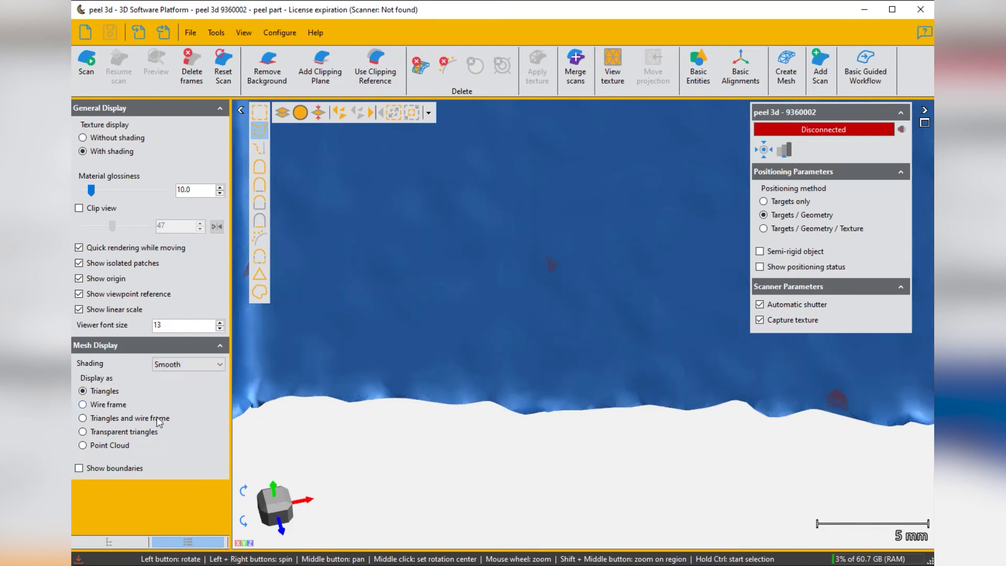
Step: Show the mesh boundaries, examine them around the part's holes and edges from a tilted view, and hide them again
scroll(382, 403, down, 10)
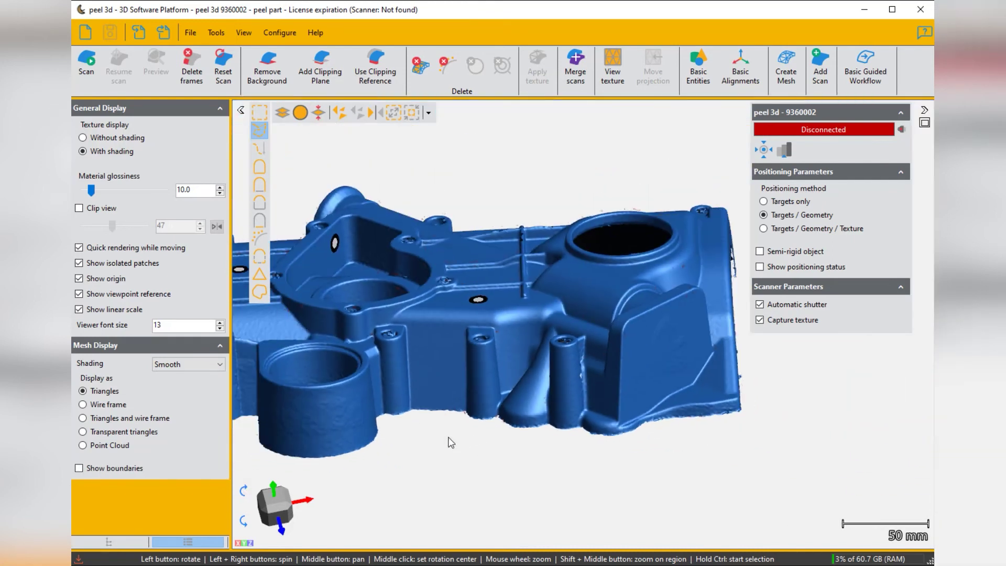
drag(448, 441, 326, 479)
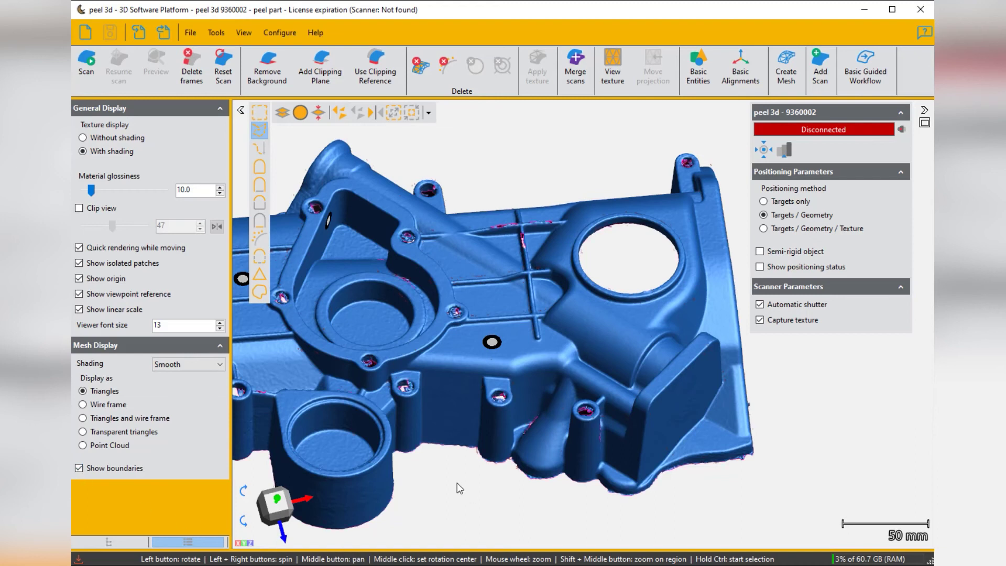
mouse_move(457, 482)
mouse_down()
mouse_move(444, 429)
mouse_move(461, 377)
mouse_move(441, 391)
mouse_move(449, 397)
mouse_move(441, 471)
mouse_up()
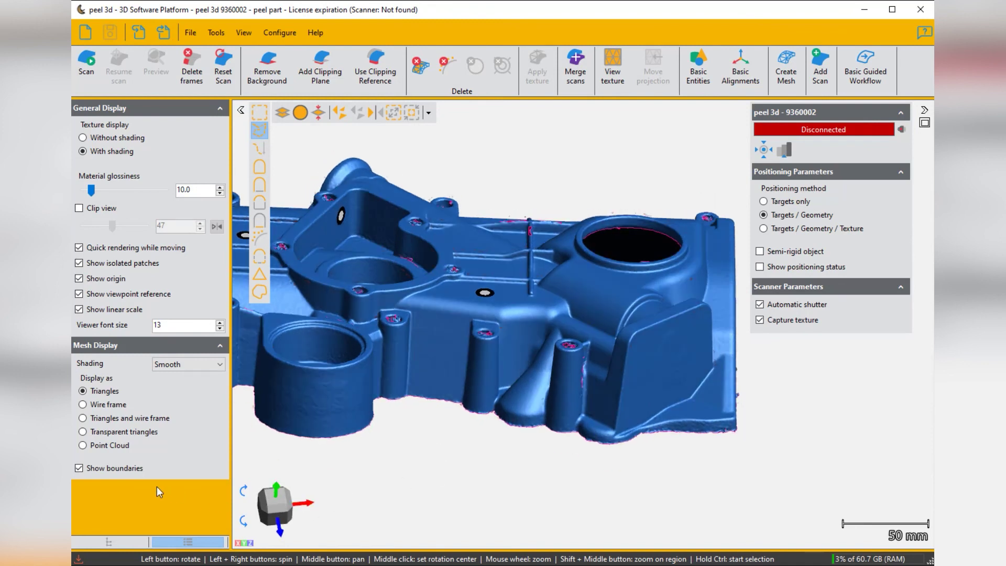
click(79, 468)
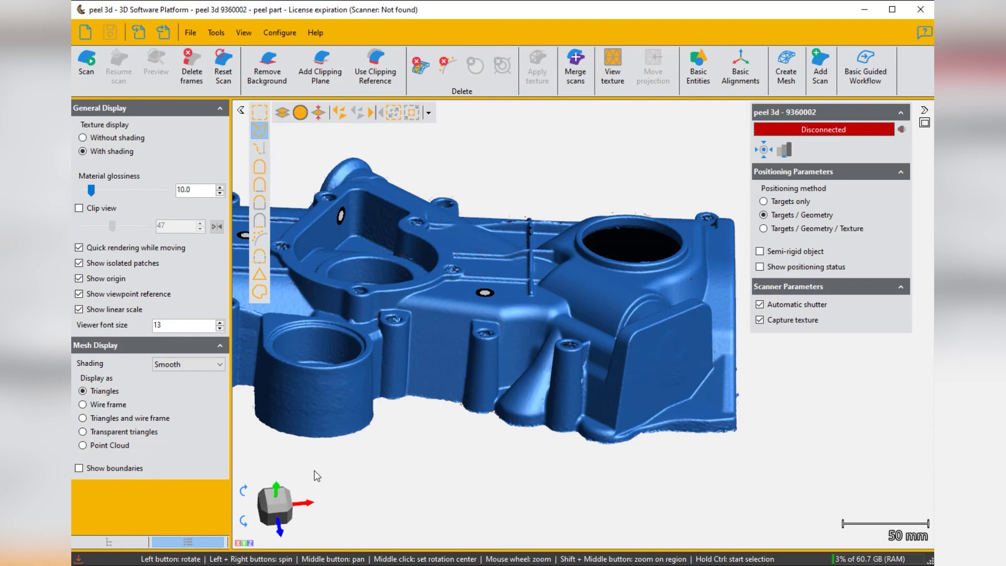